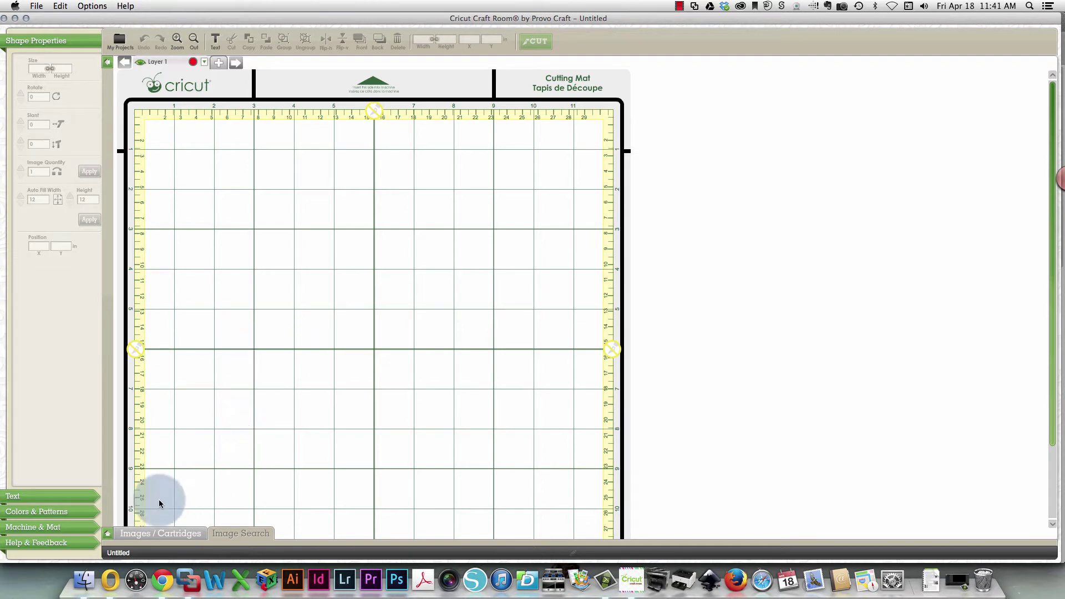
Enlarge the image library's Mickey results grid and scroll through the extra images.
{"action": "left_click", "coordinate": [106, 534]}
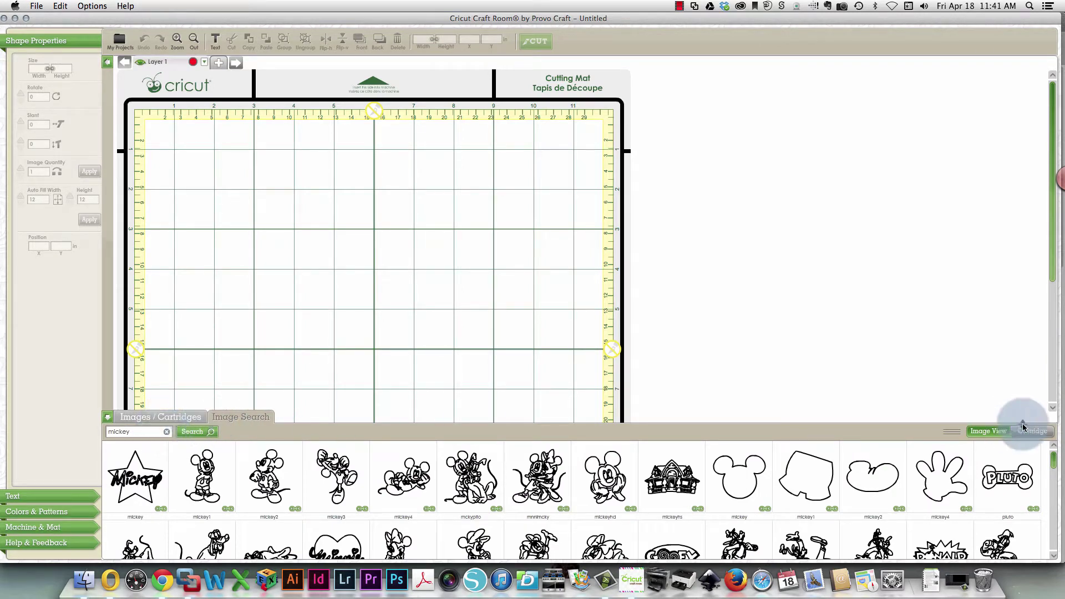
{"action": "left_click_drag", "start_coordinate": [945, 434], "coordinate": [917, 213]}
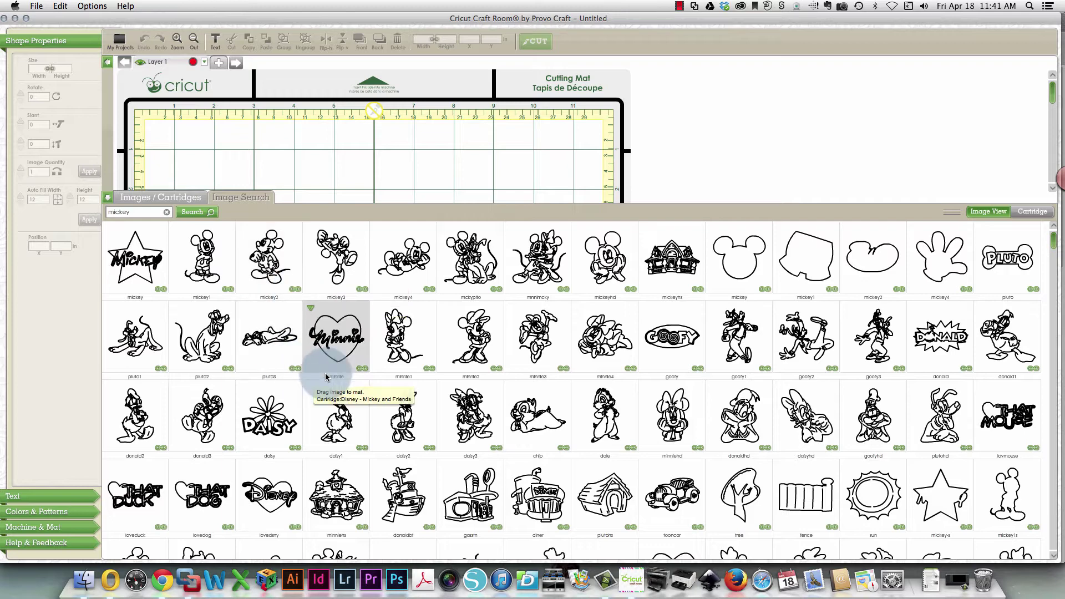
{"action": "scroll", "coordinate": [309, 371], "scroll_direction": "down", "scroll_amount": 5}
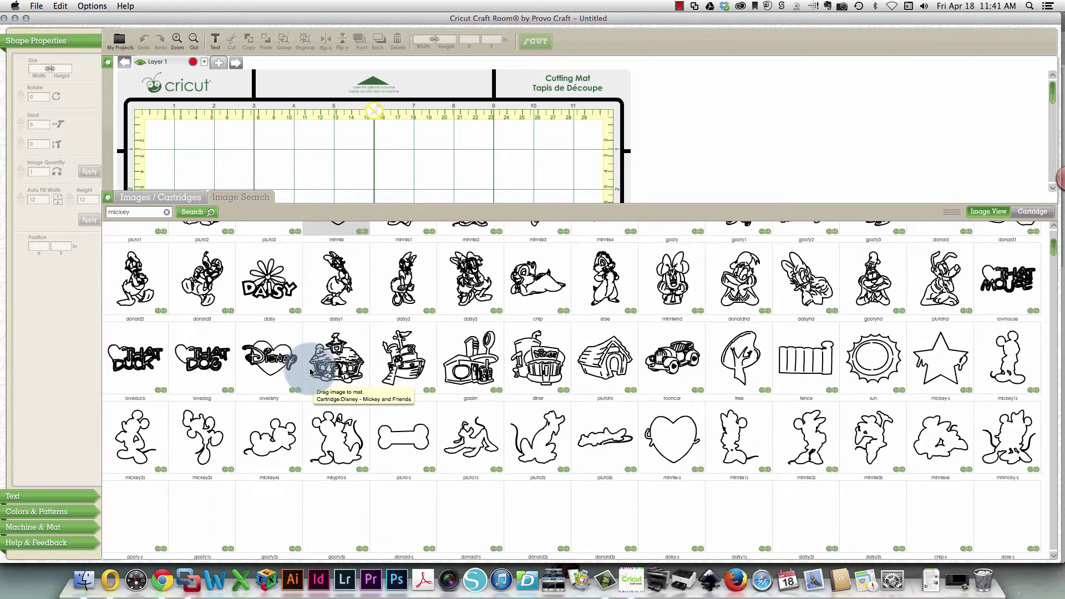
Search the image library for 'easter' and browse the bunny, egg and basket results.
{"action": "double_click", "coordinate": [141, 215]}
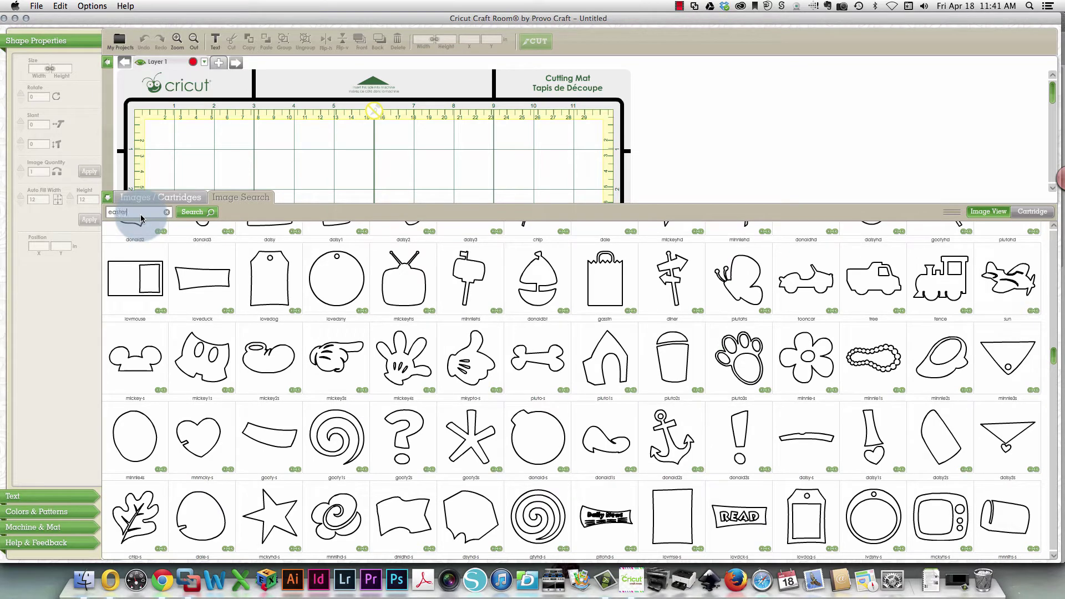
{"action": "key", "text": "Return"}
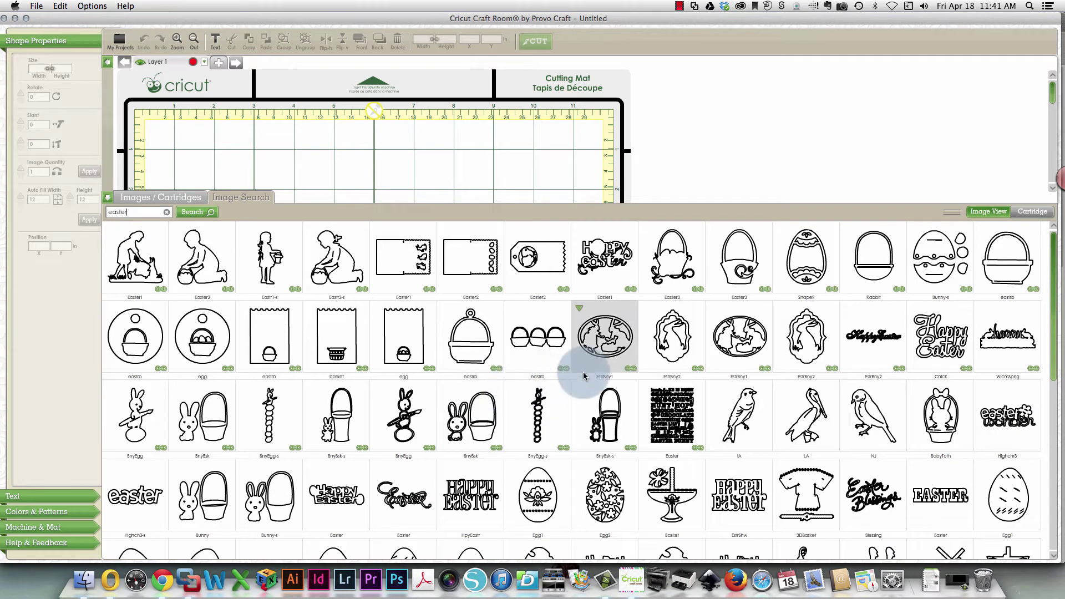
{"action": "scroll", "coordinate": [583, 372], "scroll_direction": "down", "scroll_amount": 10}
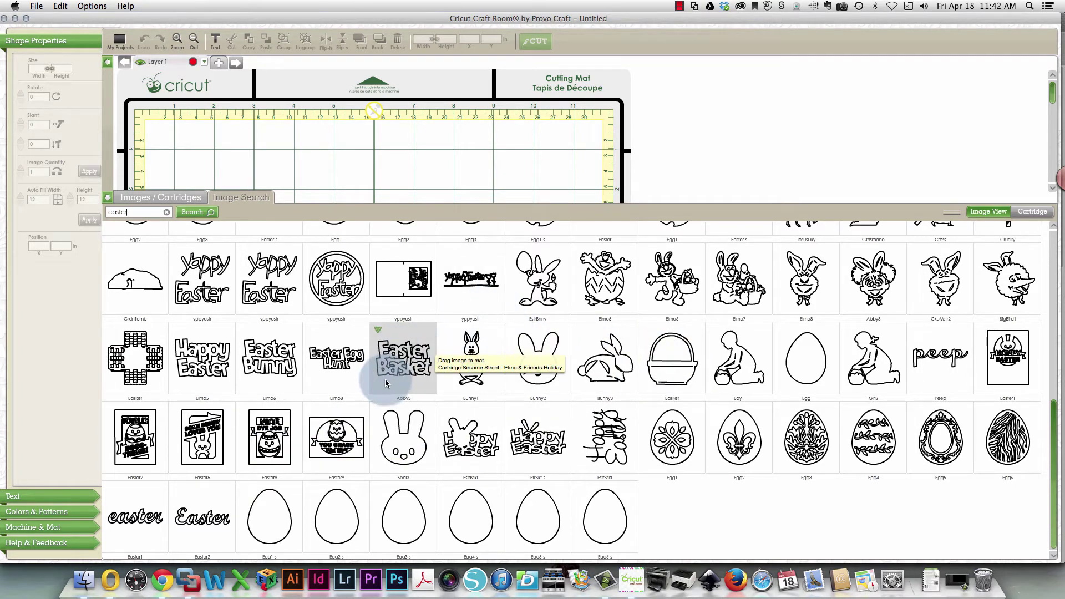
{"action": "scroll", "coordinate": [385, 379], "scroll_direction": "up", "scroll_amount": 8}
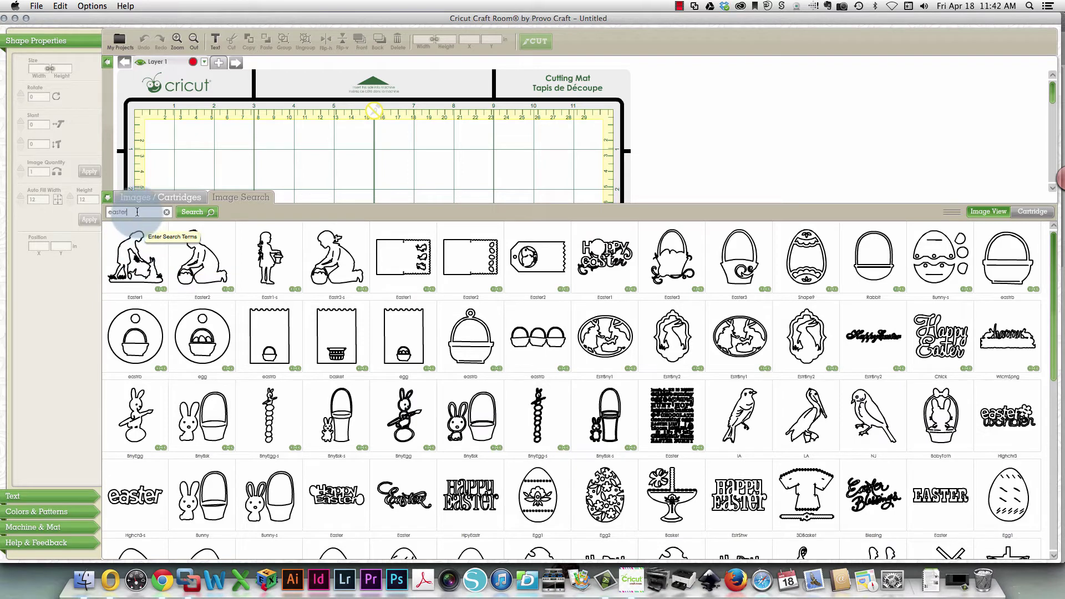
Replace the search term with 'mickey' to bring back the Mickey and Friends results.
{"action": "left_click_drag", "start_coordinate": [137, 212], "coordinate": [71, 216]}
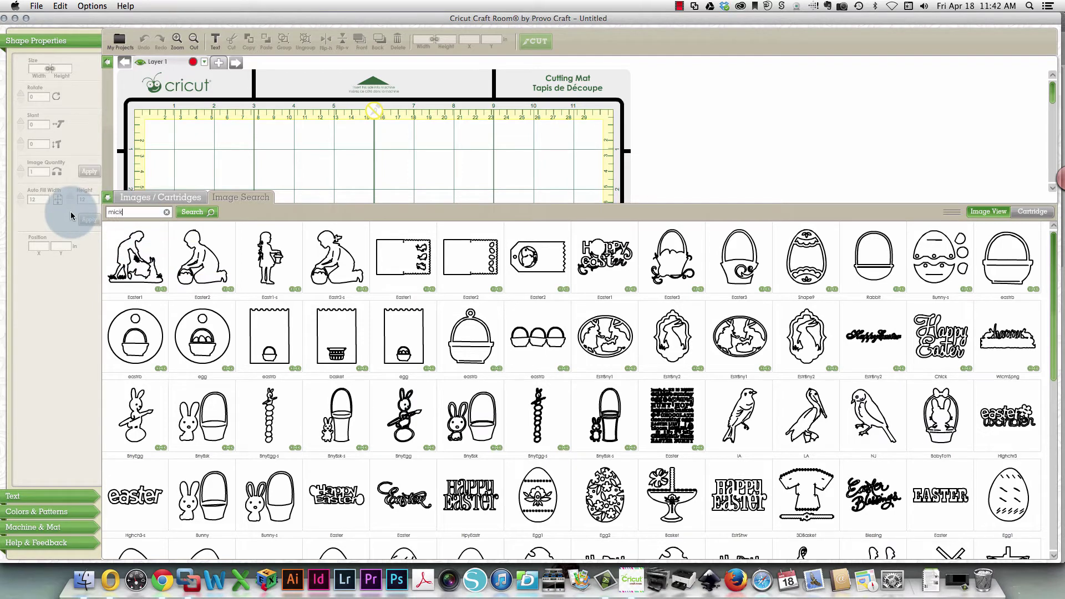
{"action": "type", "text": "mickey"}
{"action": "key", "text": "Return"}
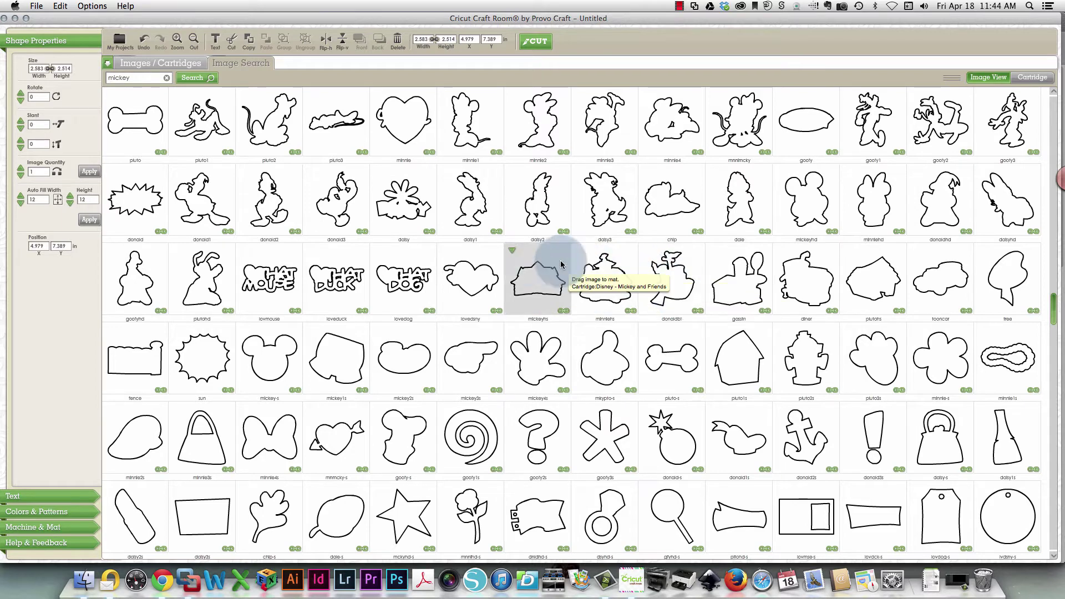
Scroll the results back up and add the standing Mickey silhouette (mickey2s) to the mat.
{"action": "left_click", "coordinate": [1052, 112]}
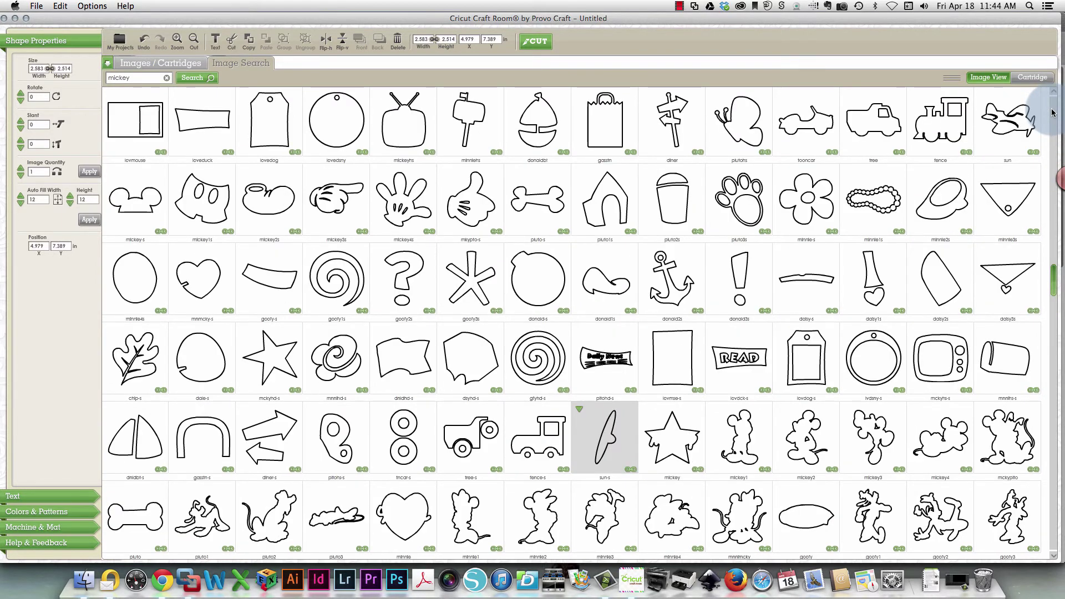
{"action": "left_click", "coordinate": [1053, 113]}
{"action": "left_click", "coordinate": [135, 133]}
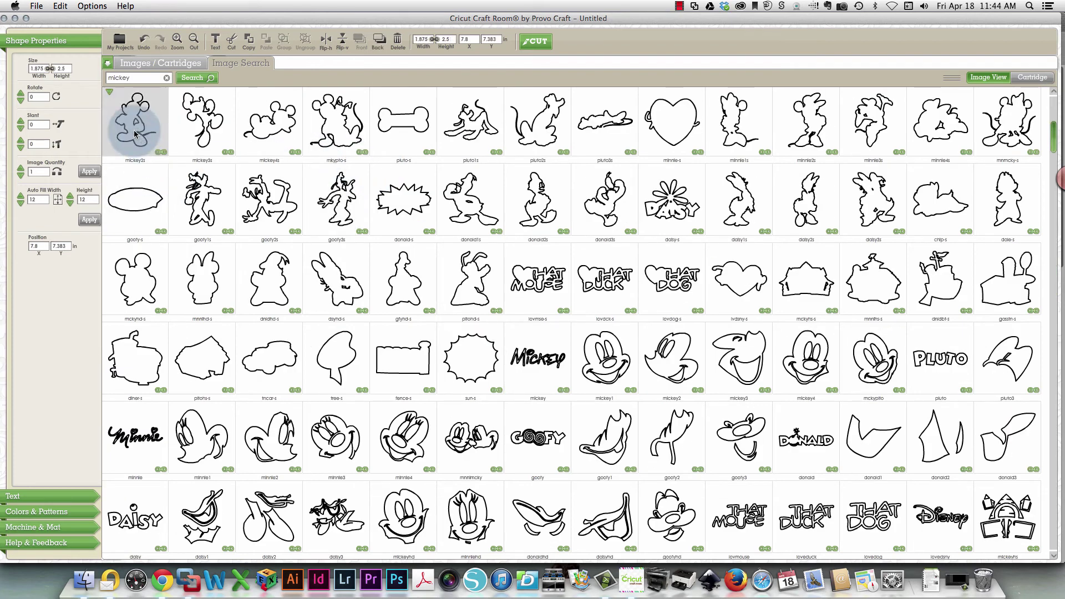
Enlarge the Mickey face to about 4.78 × 4.63 in and move it near the mat top.
{"action": "left_click", "coordinate": [107, 63]}
{"action": "left_click", "coordinate": [294, 406]}
{"action": "left_click_drag", "start_coordinate": [368, 463], "coordinate": [221, 357]}
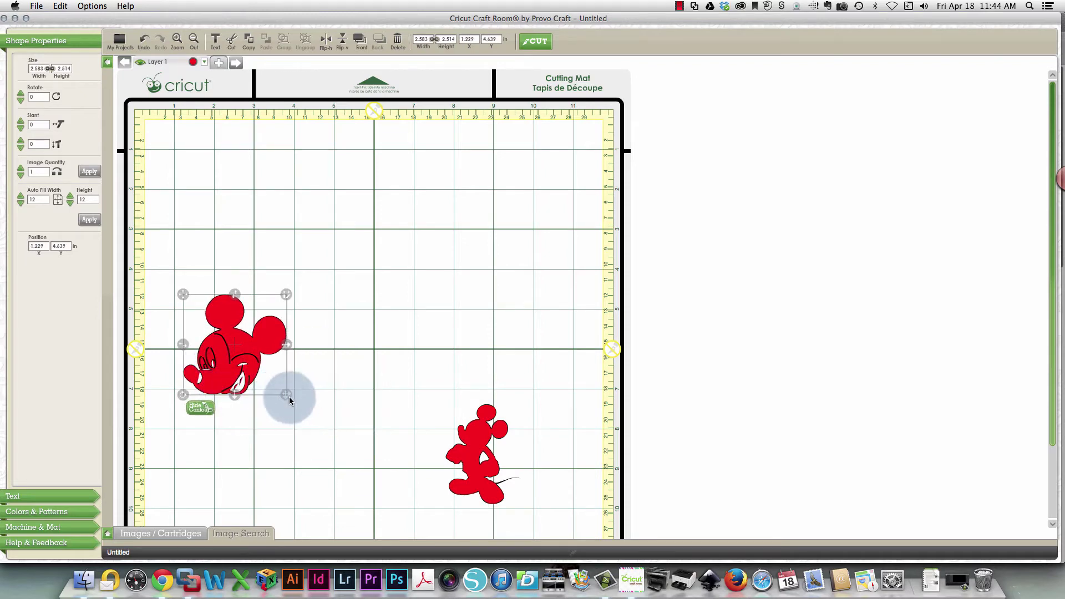
{"action": "left_click_drag", "start_coordinate": [285, 395], "coordinate": [373, 480]}
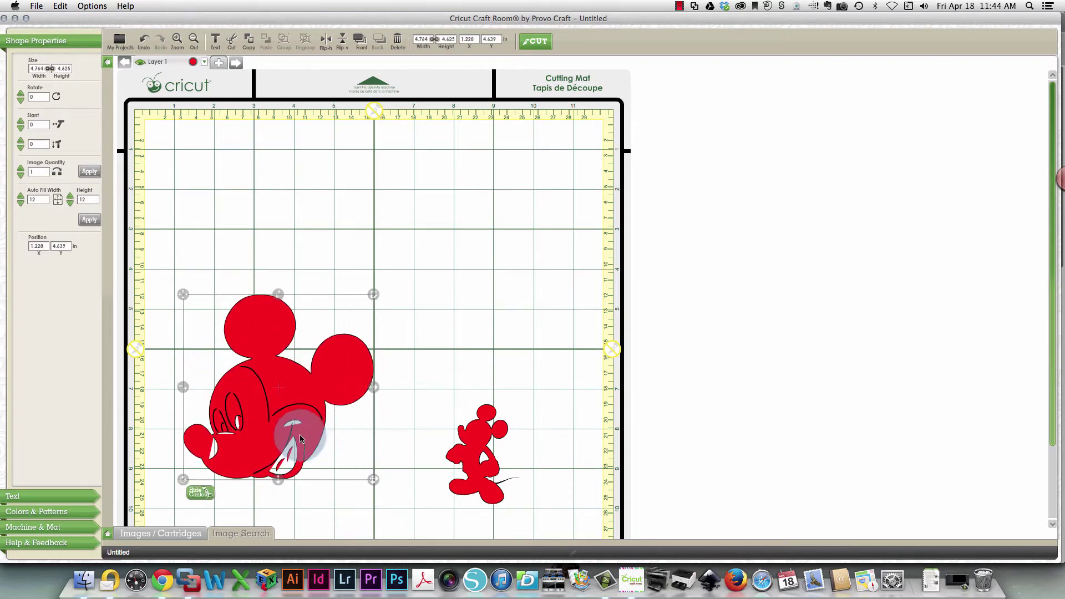
{"action": "left_click_drag", "start_coordinate": [293, 428], "coordinate": [319, 258]}
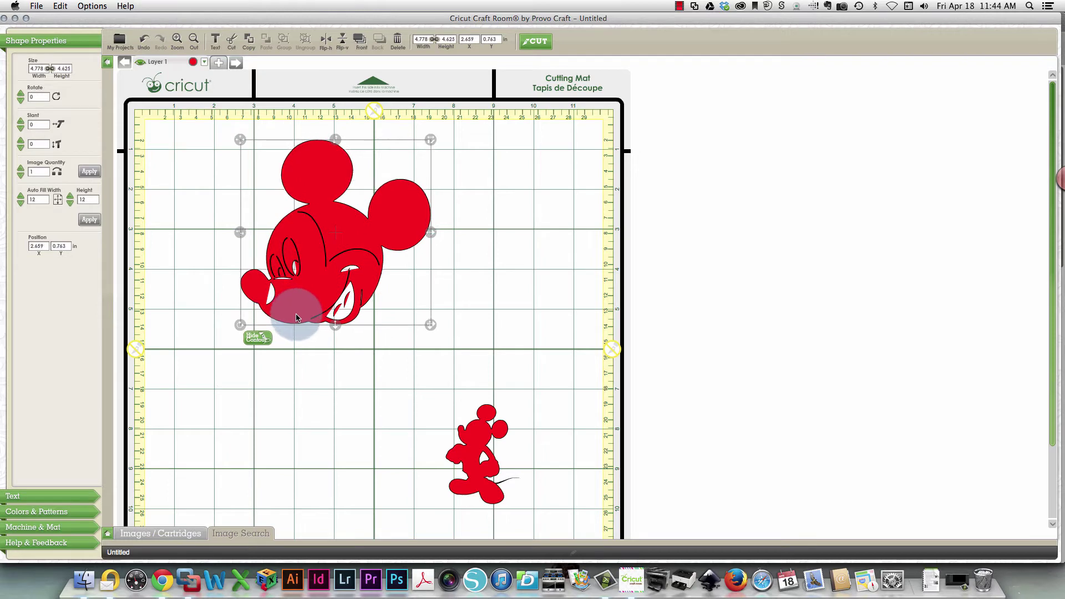
{"action": "left_click", "coordinate": [250, 348]}
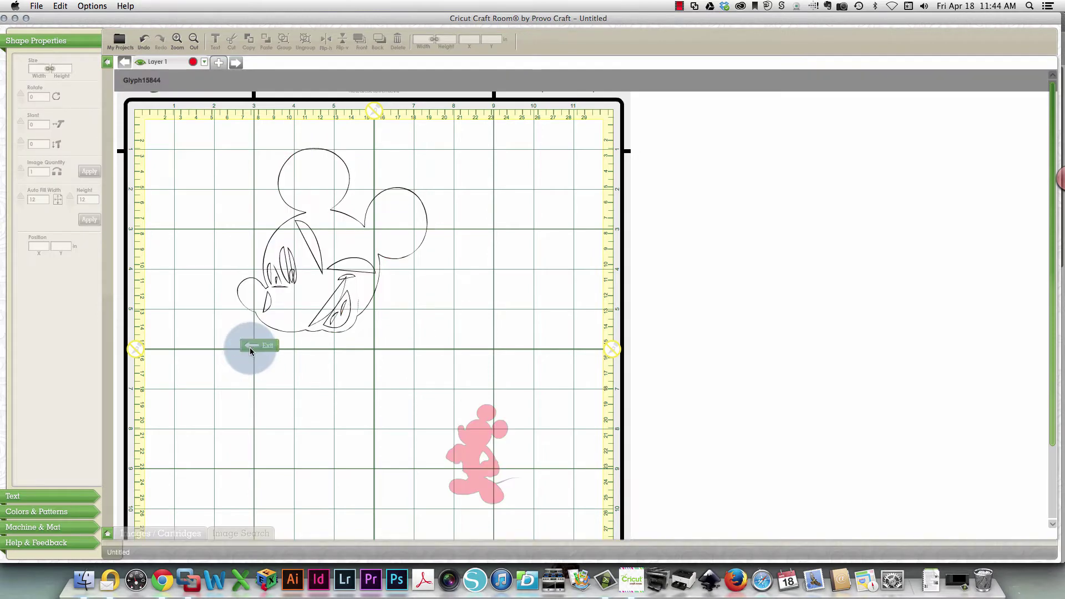
Hide the eye, lash, nose and mouth contours, leaving only the head-and-ears outline.
{"action": "left_click", "coordinate": [318, 267]}
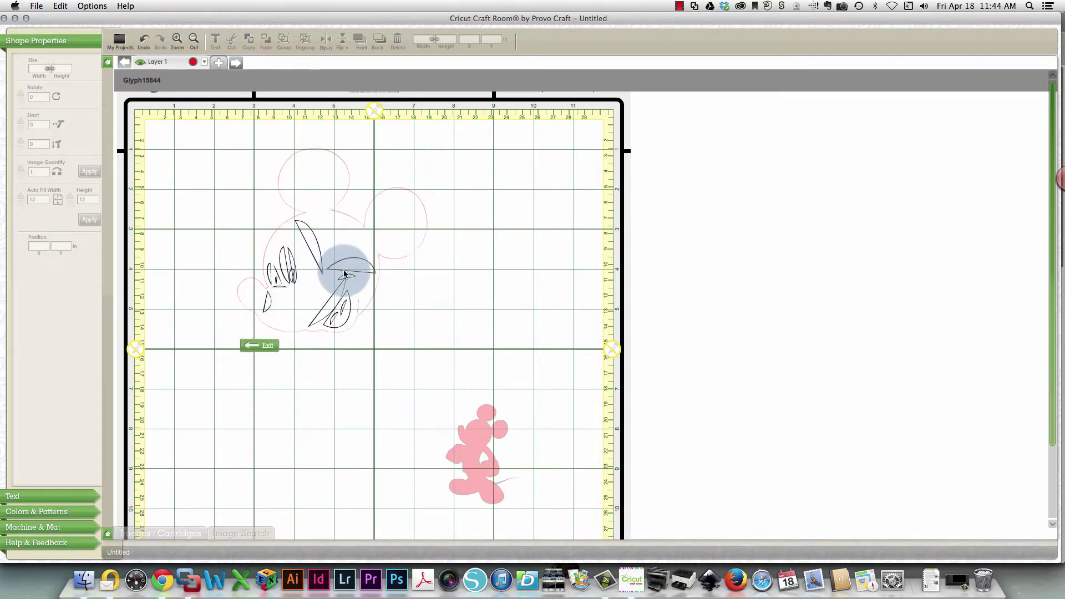
{"action": "left_click", "coordinate": [336, 320]}
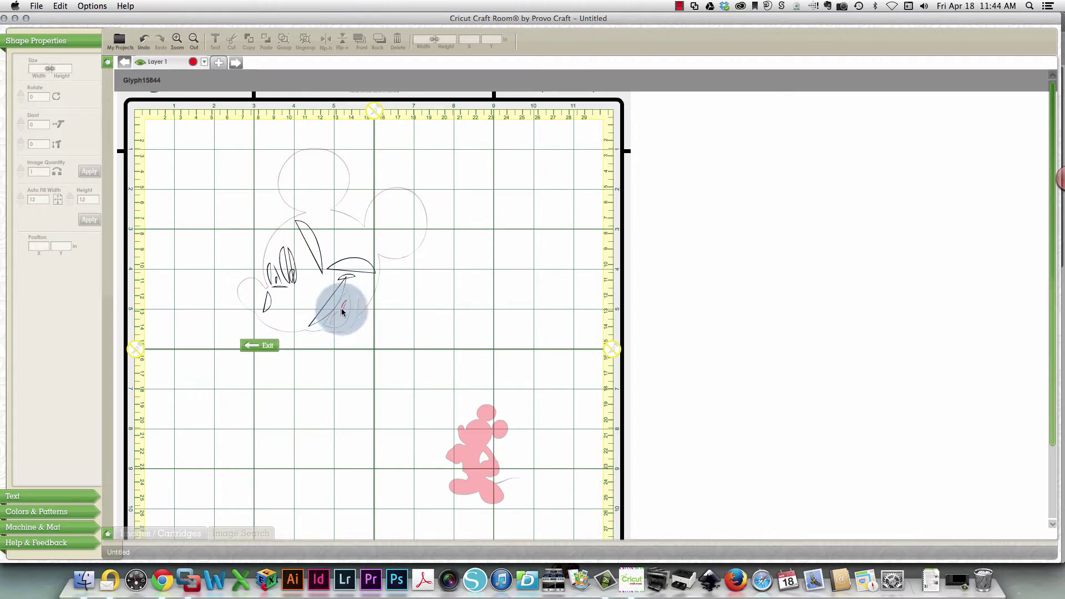
{"action": "left_click", "coordinate": [351, 280]}
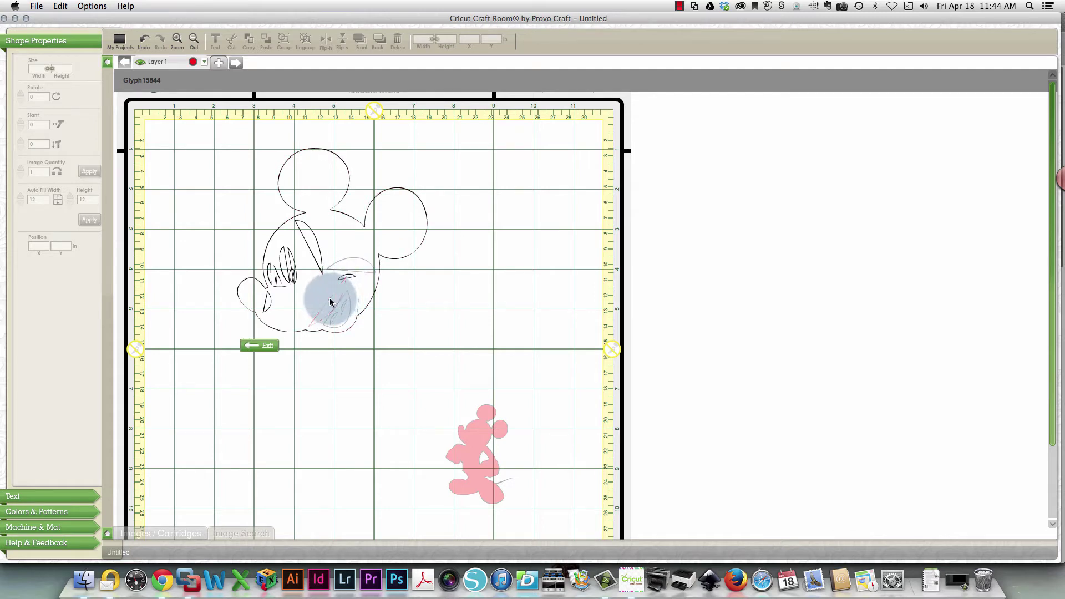
{"action": "left_click", "coordinate": [320, 265]}
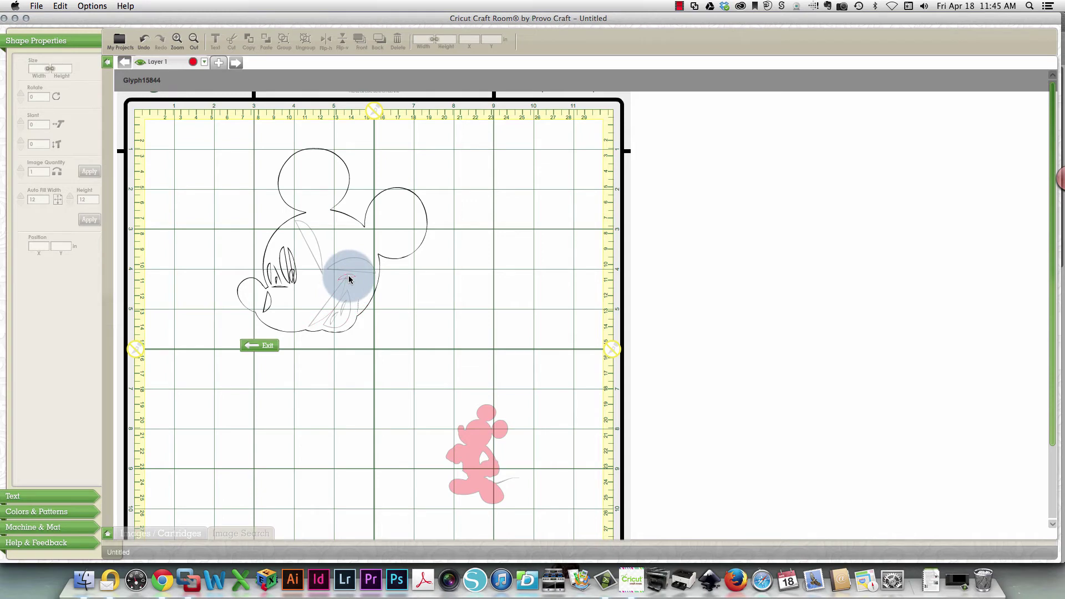
{"action": "left_click", "coordinate": [349, 279]}
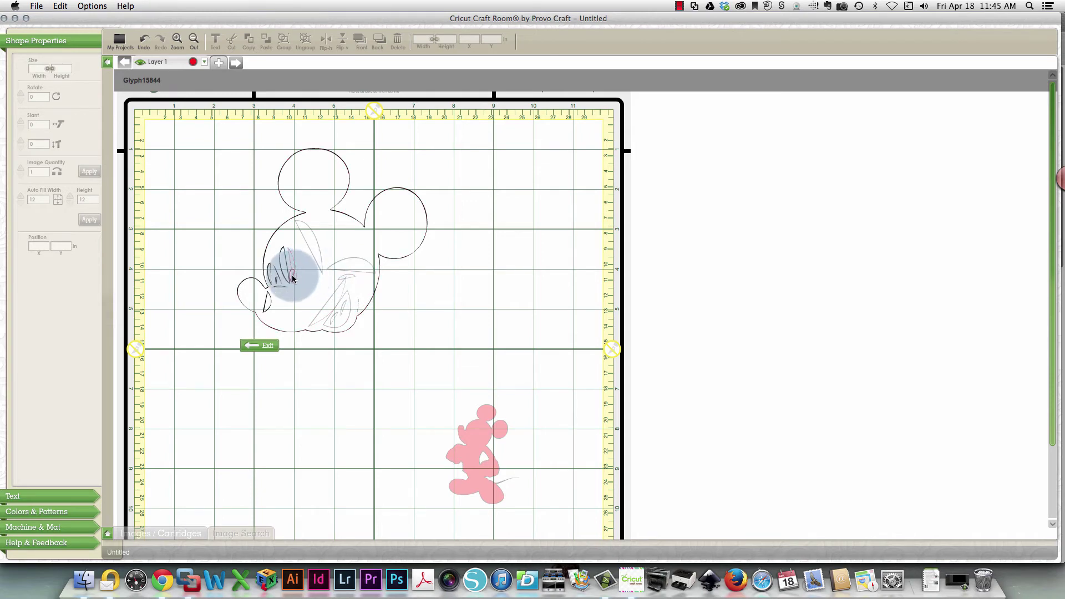
{"action": "left_click", "coordinate": [287, 277]}
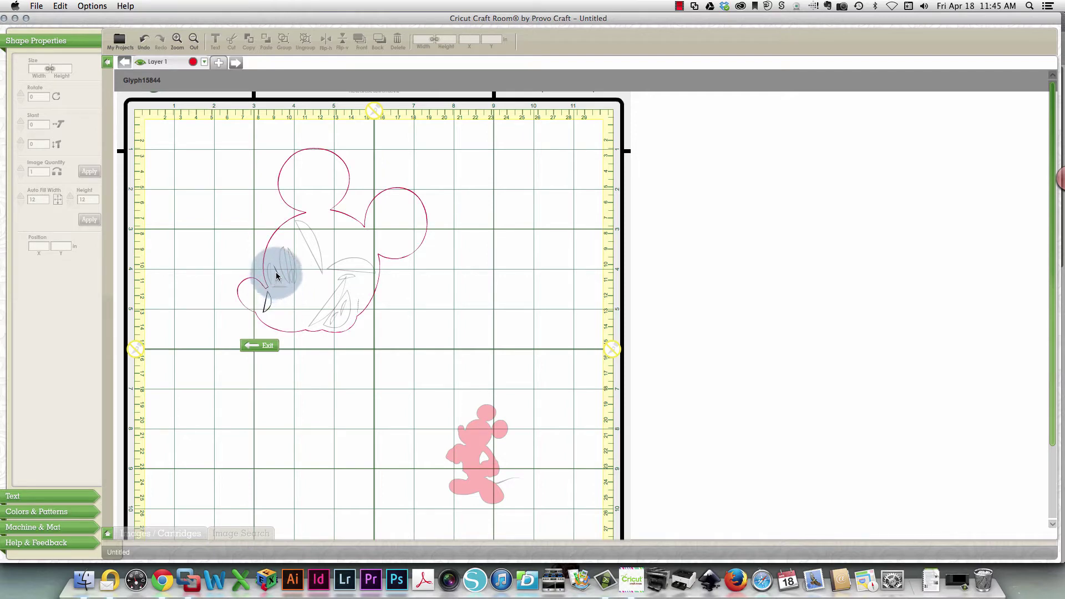
{"action": "left_click", "coordinate": [267, 304]}
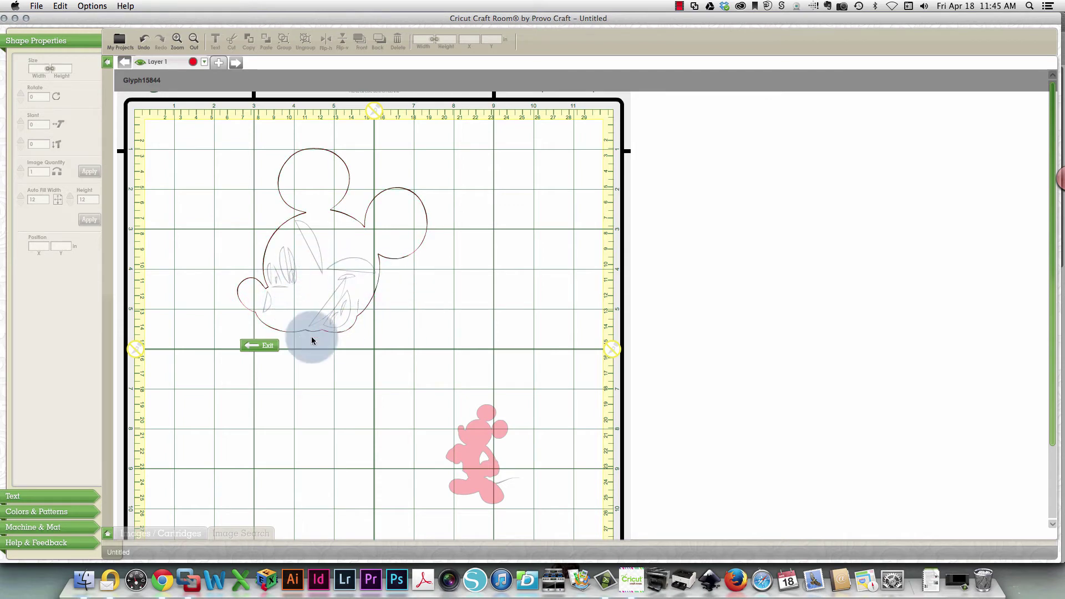
{"action": "left_click", "coordinate": [257, 345]}
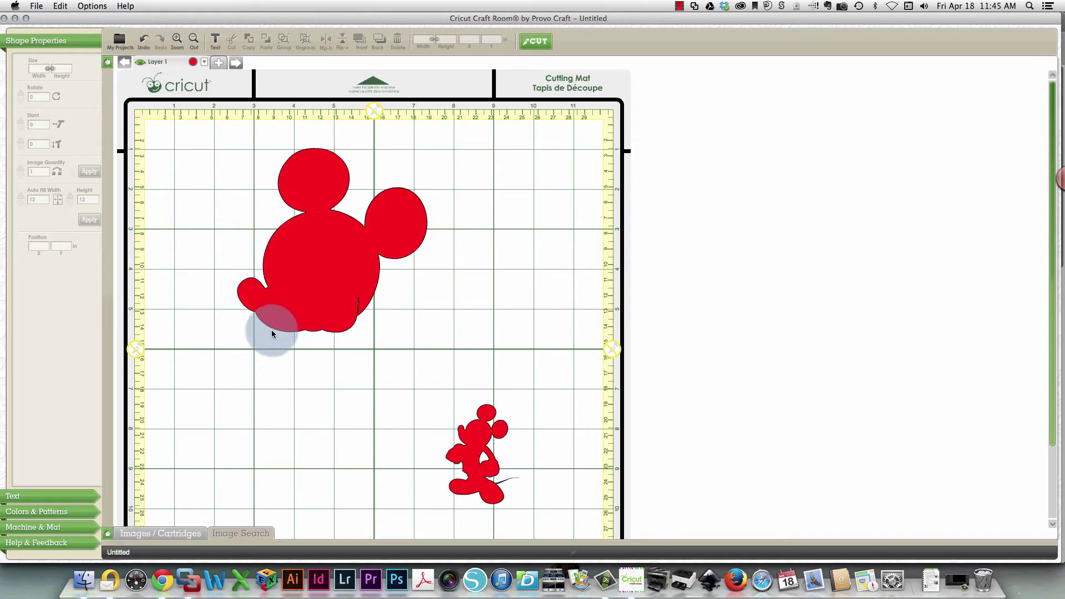
{"action": "left_click", "coordinate": [305, 296]}
{"action": "left_click", "coordinate": [263, 346]}
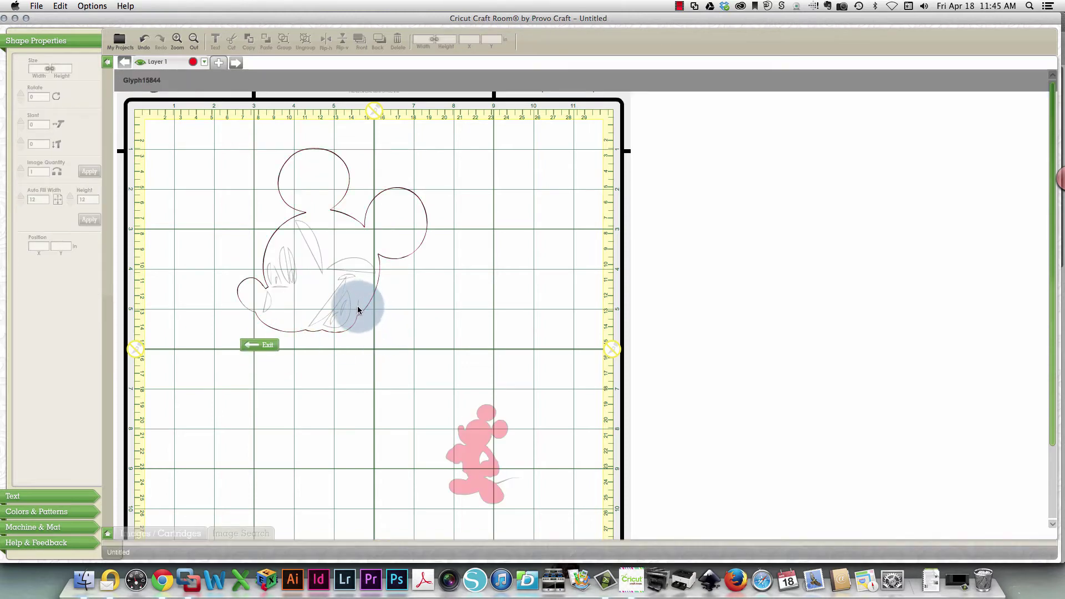
Delete the small standing Mickey figure from the mat.
{"action": "left_click", "coordinate": [258, 344]}
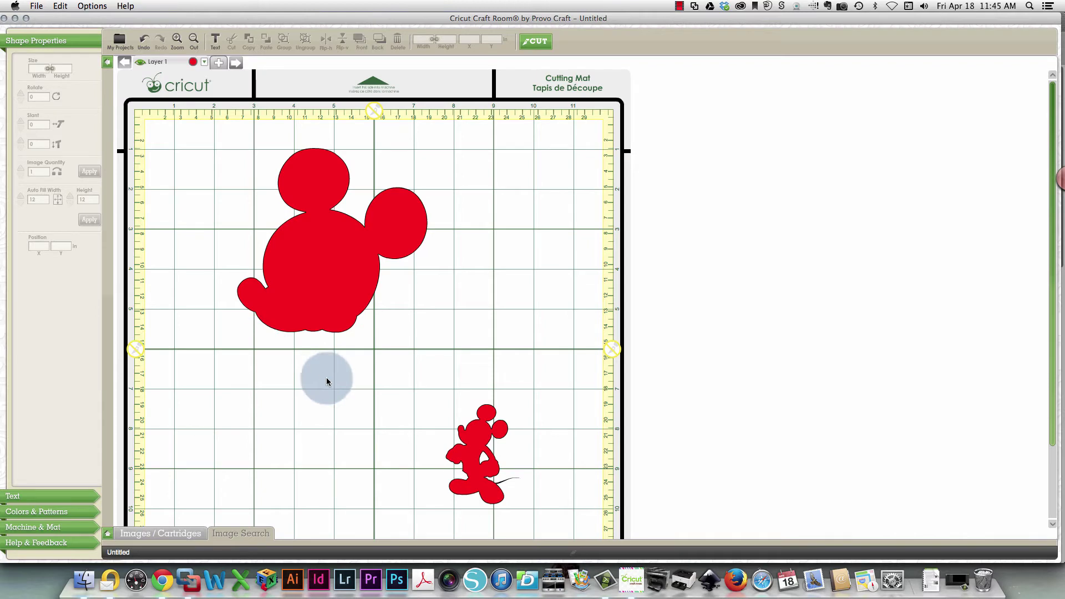
{"action": "left_click_drag", "start_coordinate": [473, 458], "coordinate": [476, 288]}
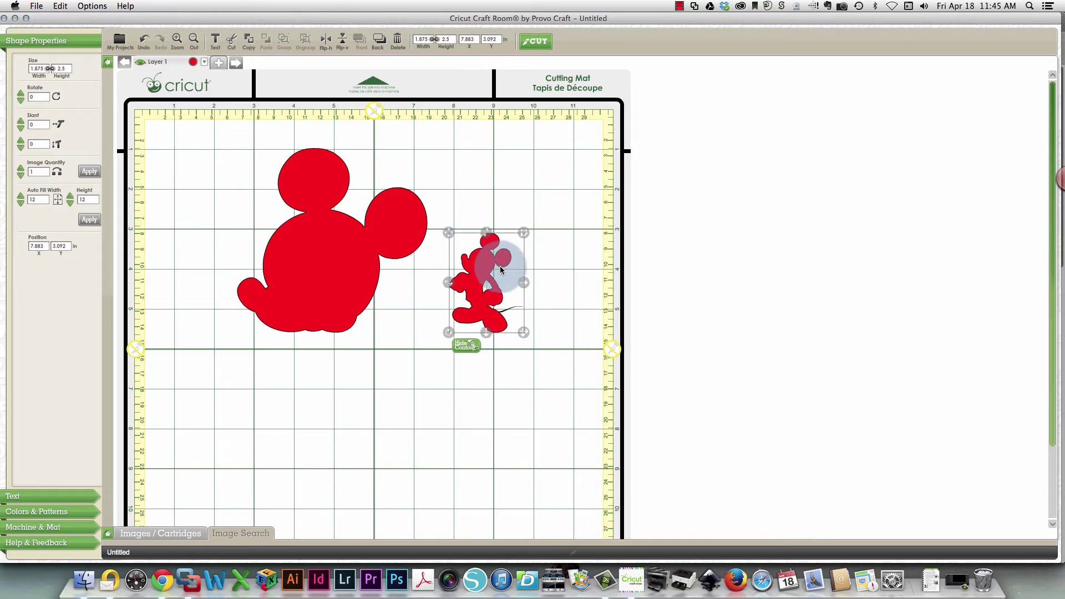
{"action": "key", "text": "Delete"}
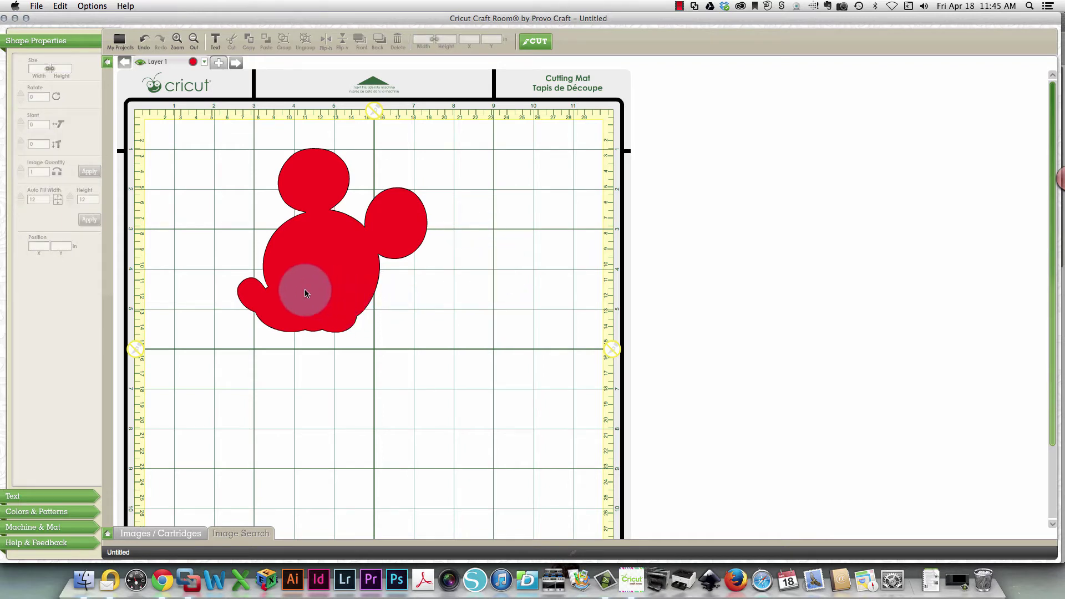
Tilt the Mickey head to 344° and move it into the lower half of the mat.
{"action": "left_click_drag", "start_coordinate": [305, 293], "coordinate": [304, 359]}
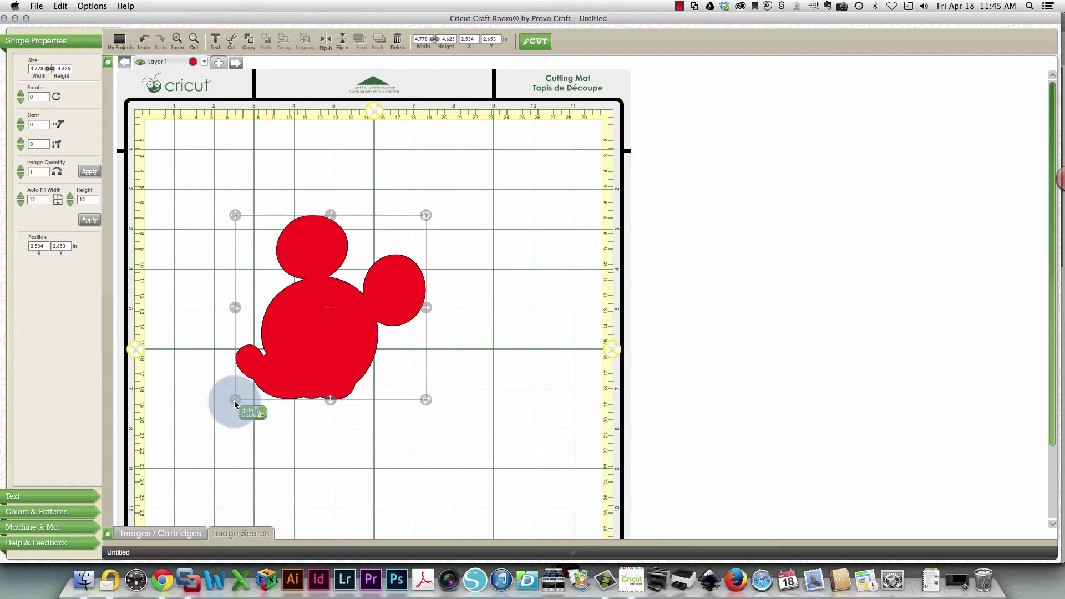
{"action": "left_click_drag", "start_coordinate": [234, 400], "coordinate": [262, 426]}
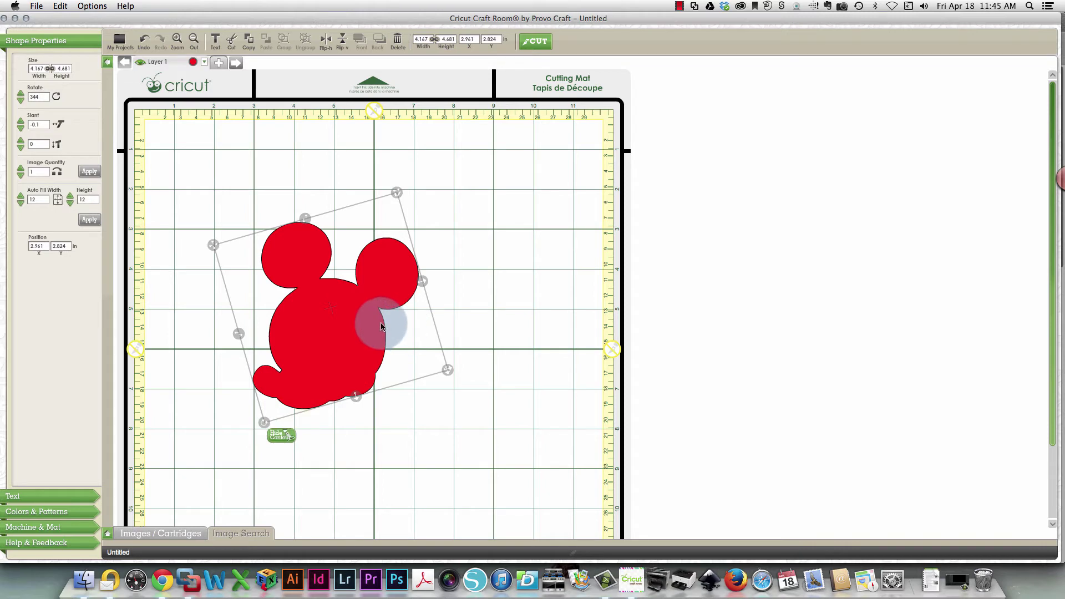
{"action": "left_click_drag", "start_coordinate": [365, 327], "coordinate": [352, 428]}
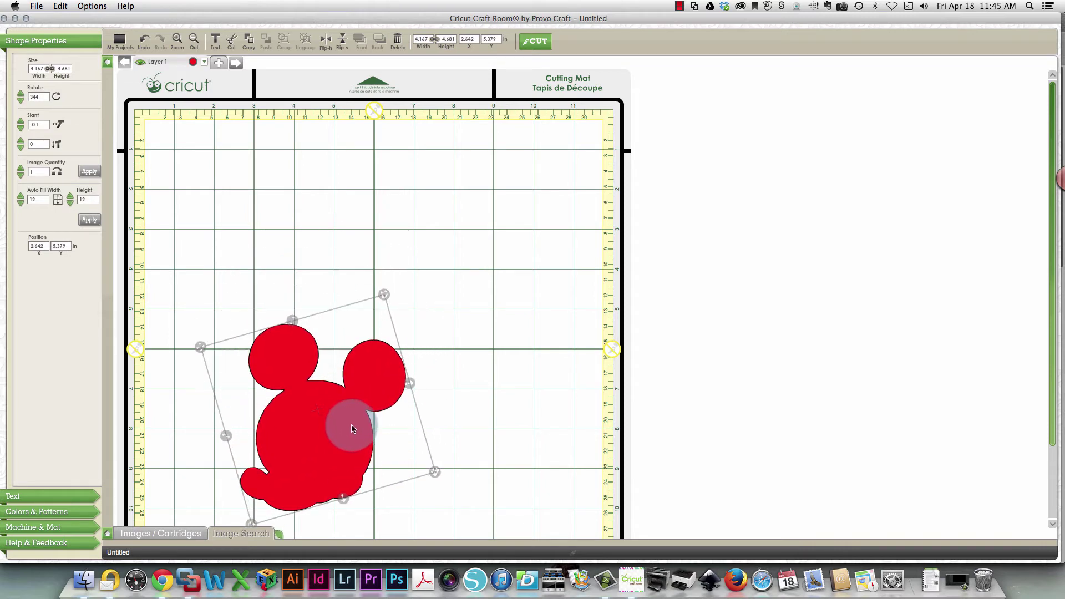
Copy and paste the Mickey head, placing the copy near the mat top above the original.
{"action": "right_click", "coordinate": [352, 428]}
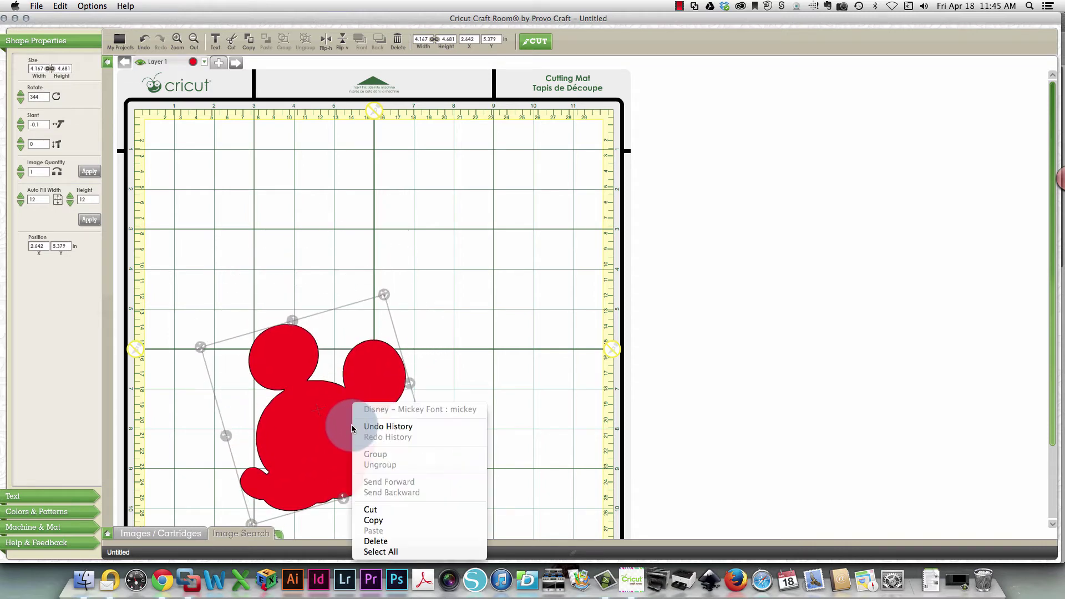
{"action": "left_click", "coordinate": [373, 522]}
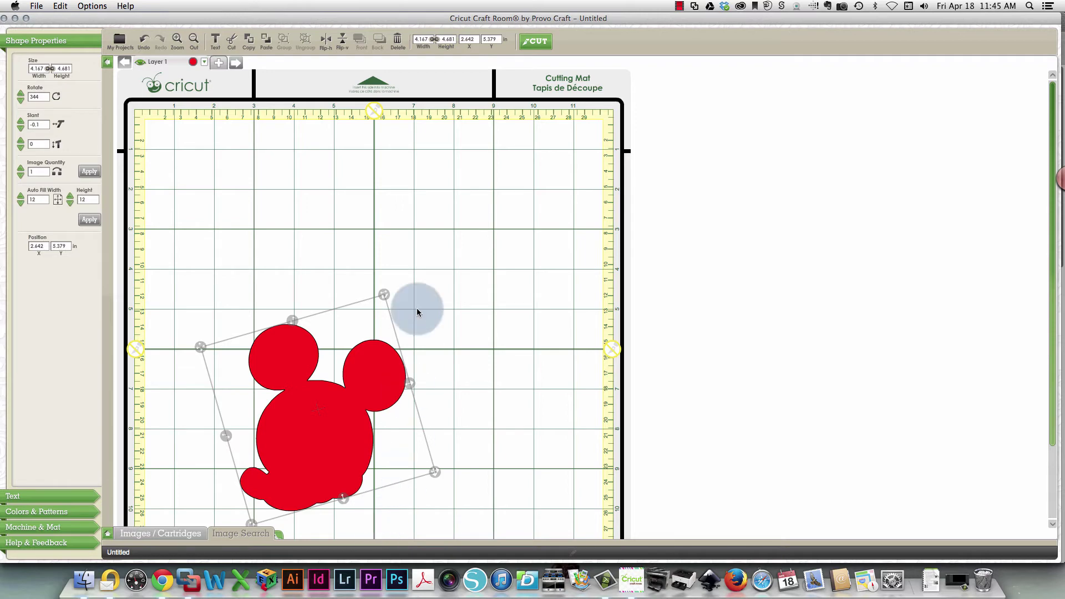
{"action": "right_click", "coordinate": [357, 405]}
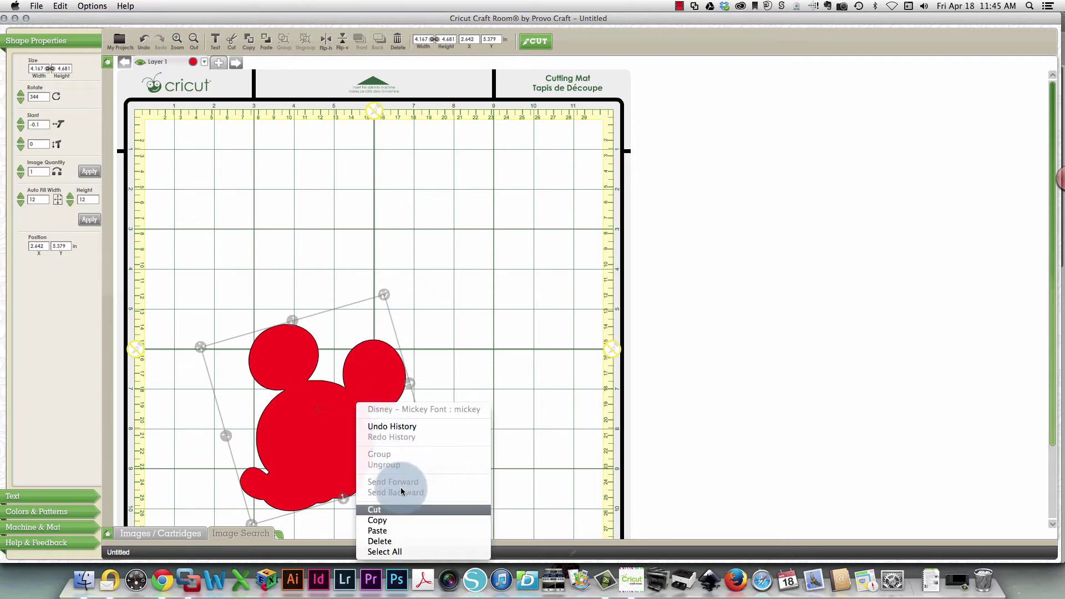
{"action": "left_click", "coordinate": [396, 532]}
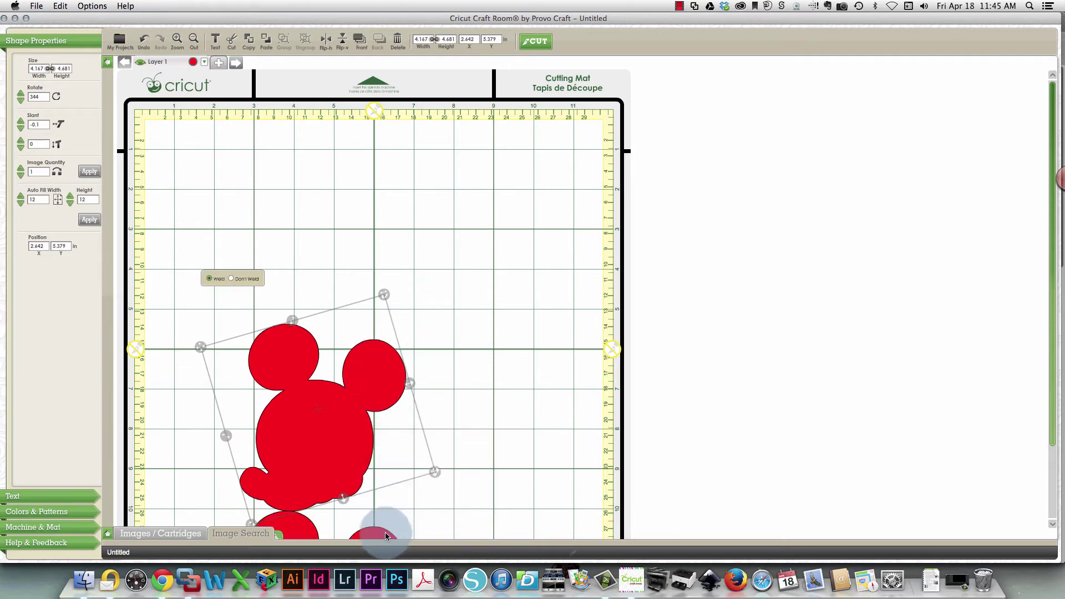
{"action": "left_click_drag", "start_coordinate": [385, 531], "coordinate": [476, 146]}
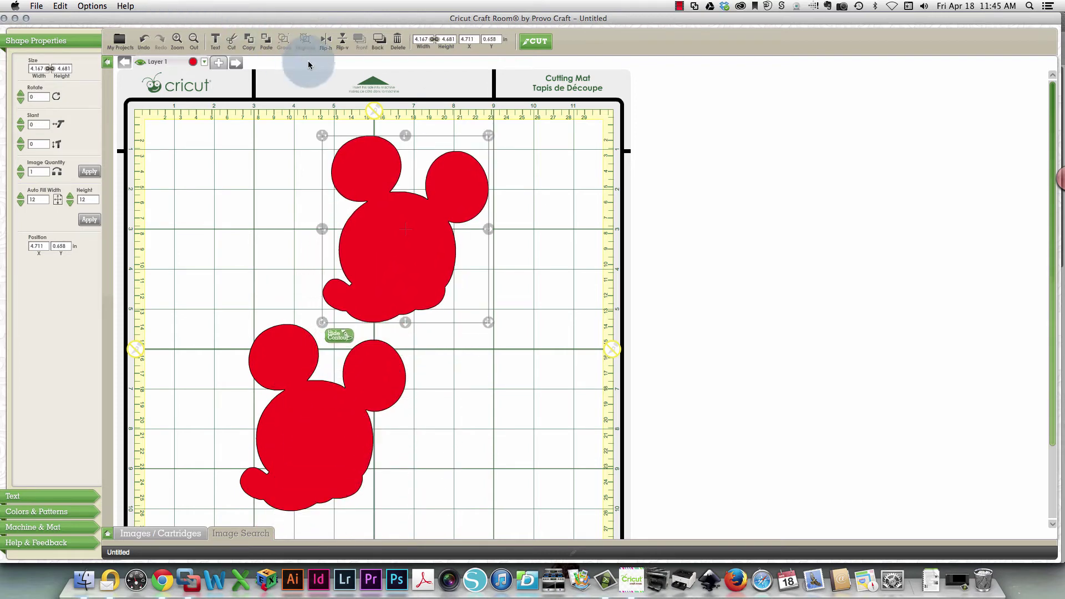
Flip the copied head vertically, rotate it to about 338.9°, and overlap its ears with the original's.
{"action": "left_click", "coordinate": [343, 40]}
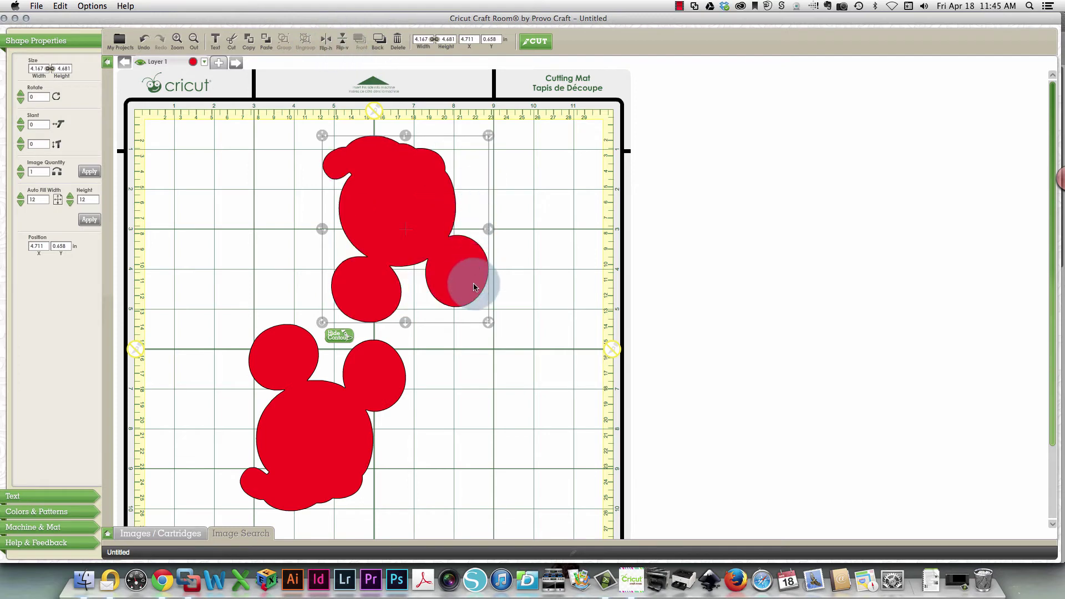
{"action": "left_click_drag", "start_coordinate": [322, 327], "coordinate": [278, 276]}
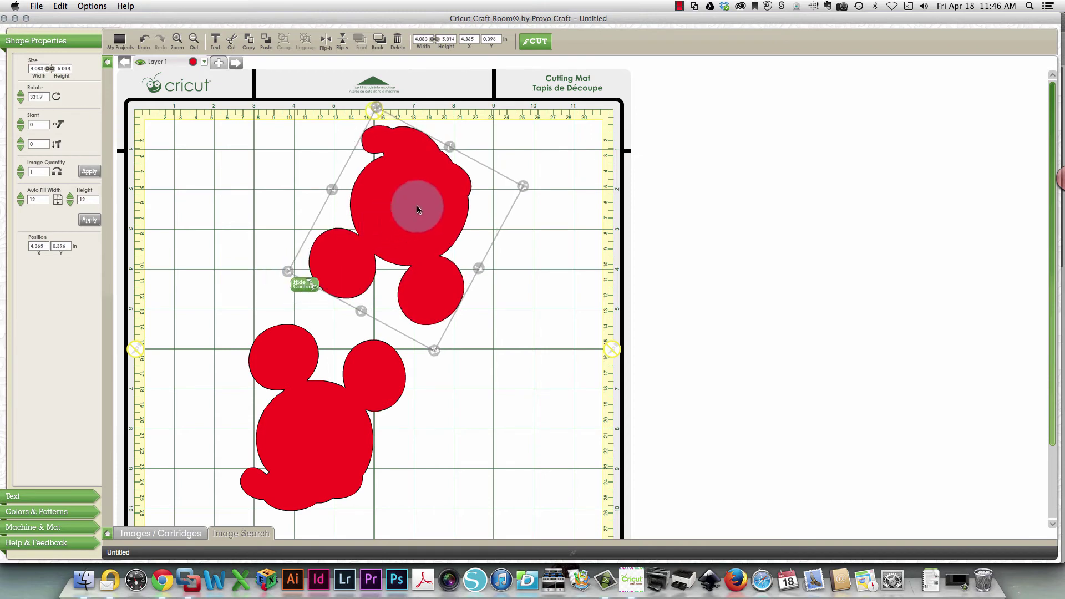
{"action": "left_click_drag", "start_coordinate": [420, 209], "coordinate": [388, 233]}
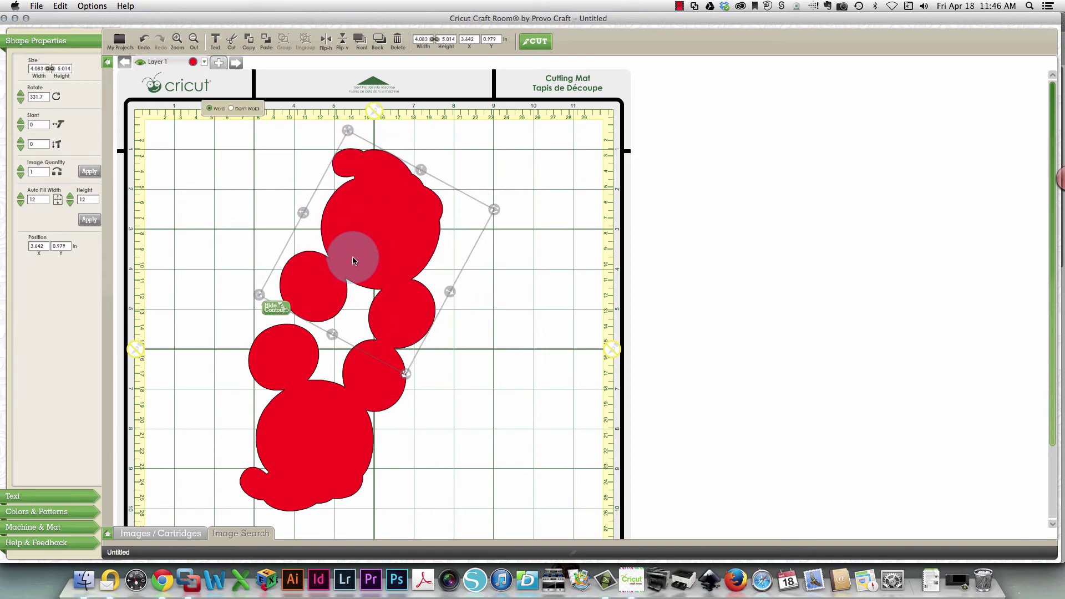
{"action": "left_click_drag", "start_coordinate": [256, 293], "coordinate": [253, 311]}
{"action": "left_click_drag", "start_coordinate": [381, 226], "coordinate": [374, 239]}
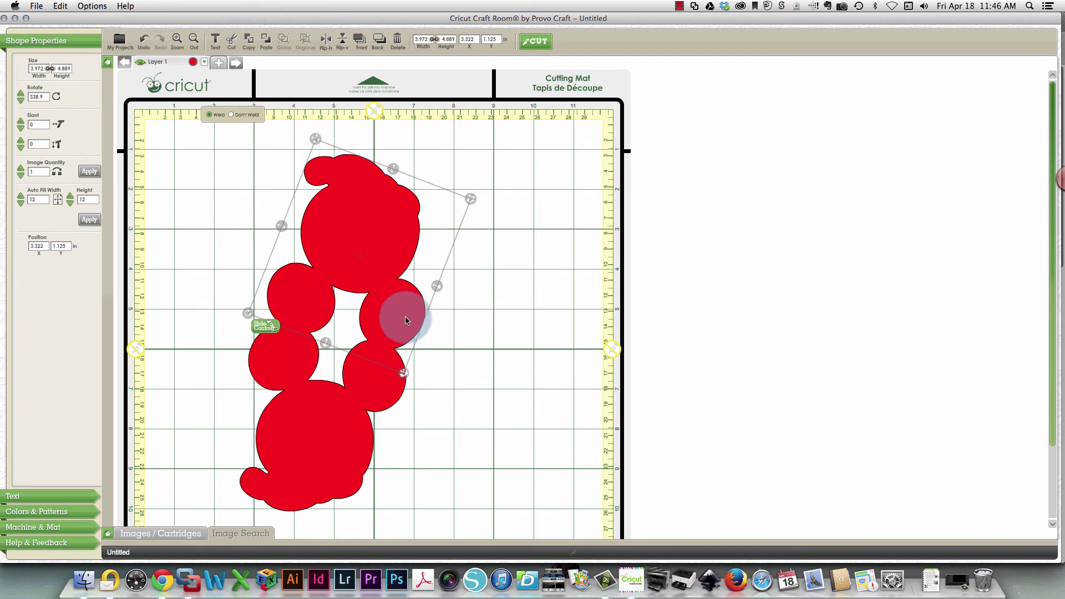
{"action": "left_click_drag", "start_coordinate": [405, 320], "coordinate": [404, 330]}
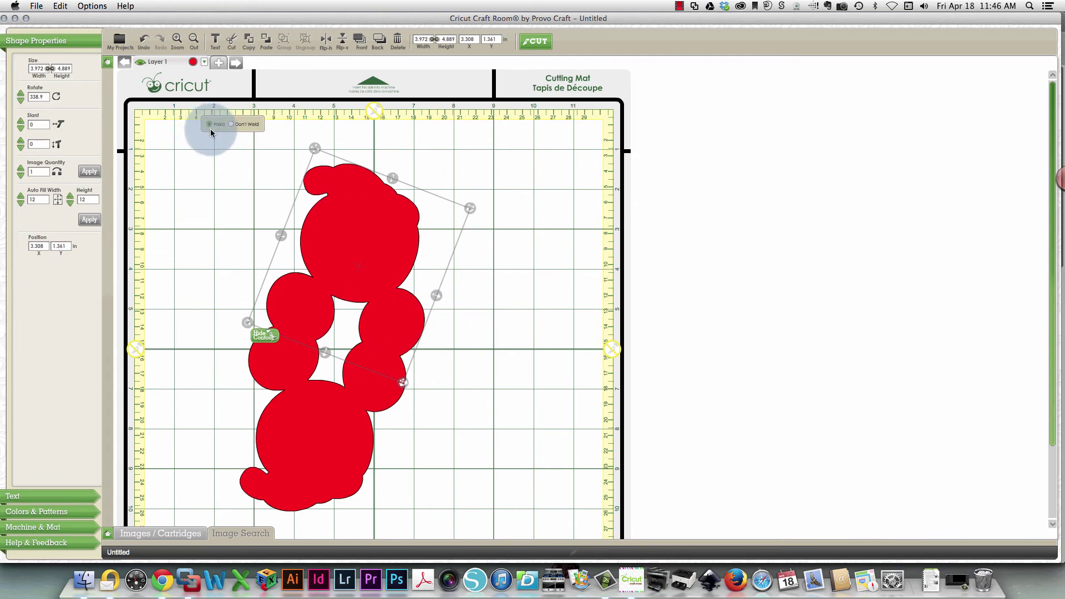
Check the ear overlap and nudge the joined heads slightly lower-left.
{"action": "left_click", "coordinate": [520, 172]}
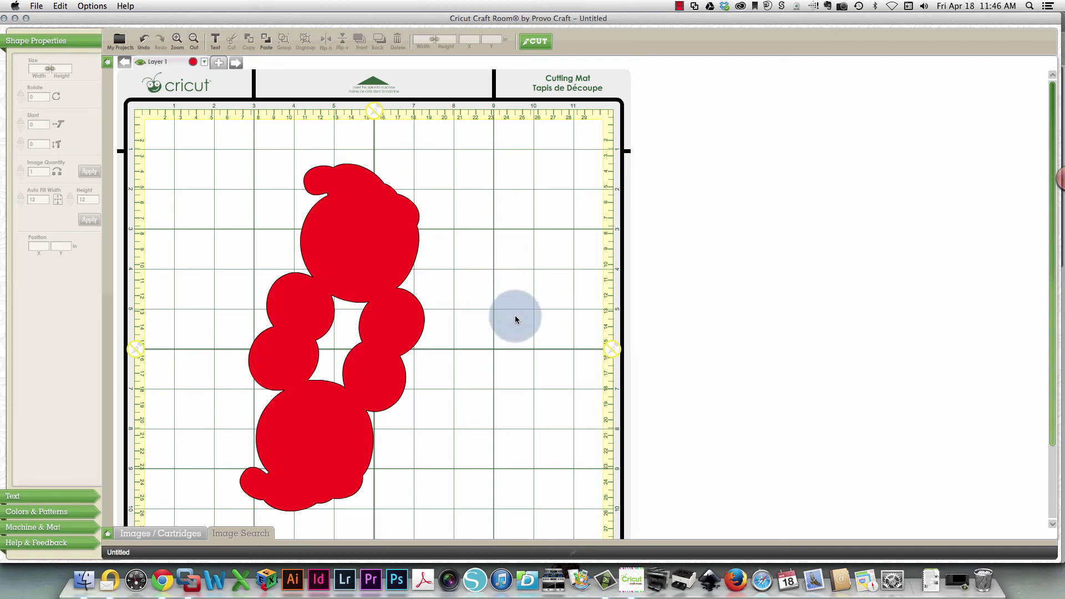
{"action": "left_click", "coordinate": [333, 270]}
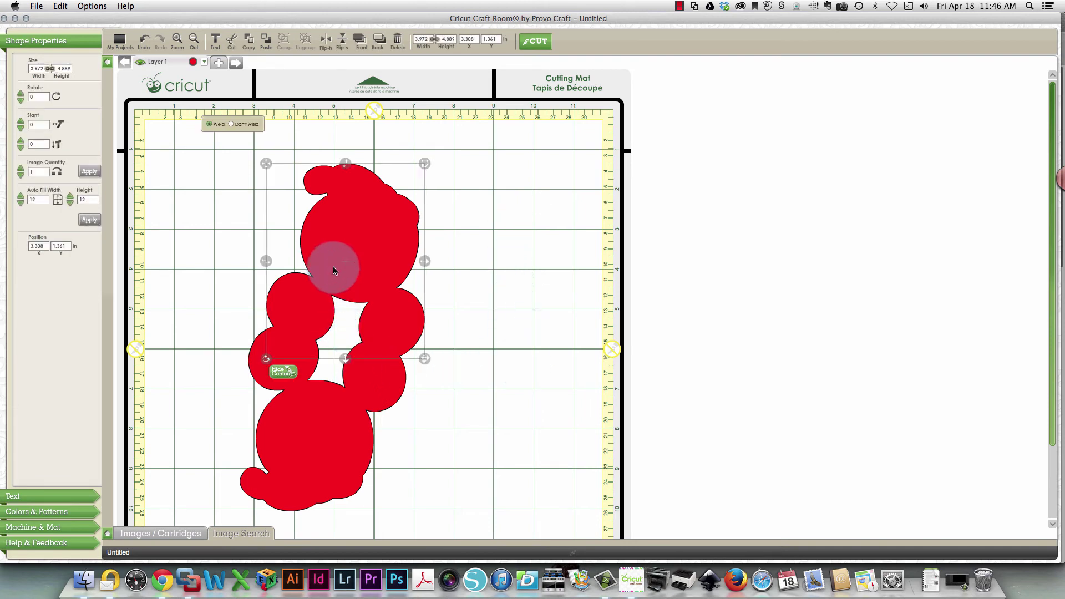
{"action": "mouse_move", "coordinate": [333, 271]}
{"action": "left_mouse_down"}
{"action": "mouse_move", "coordinate": [302, 258]}
{"action": "mouse_move", "coordinate": [329, 269]}
{"action": "left_mouse_up"}
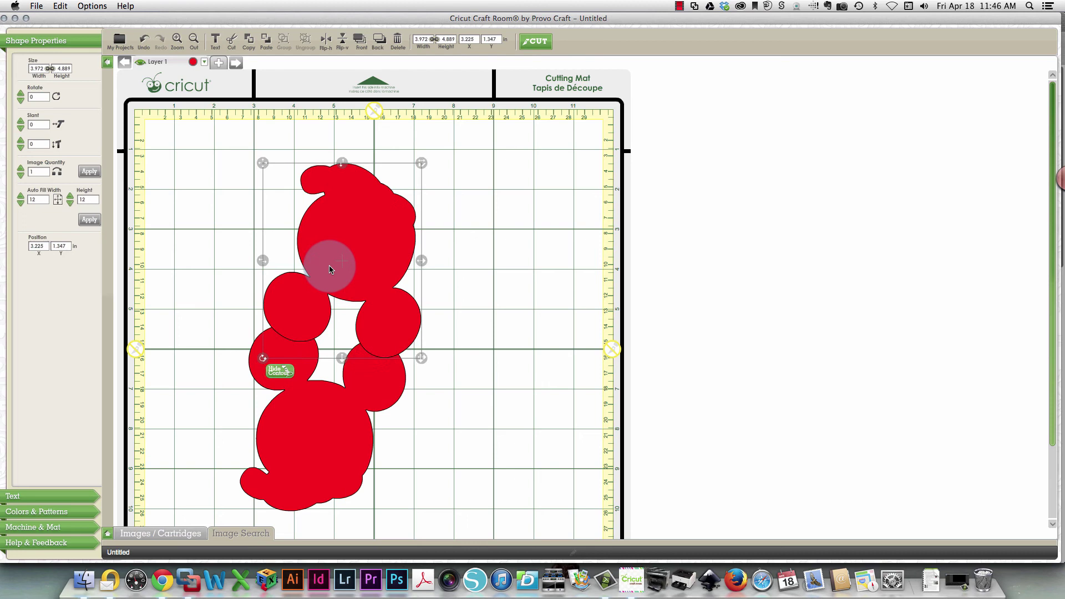
{"action": "left_click", "coordinate": [487, 225]}
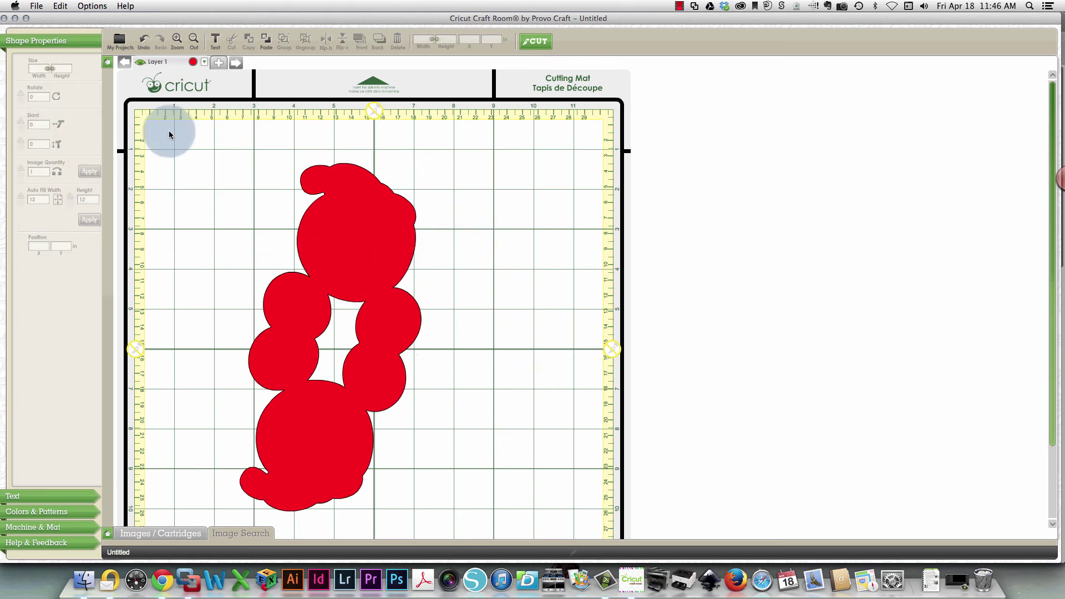
Move both heads together into the mat's top-left corner at 0.503, 0.597 in.
{"action": "left_click_drag", "start_coordinate": [206, 149], "coordinate": [500, 523]}
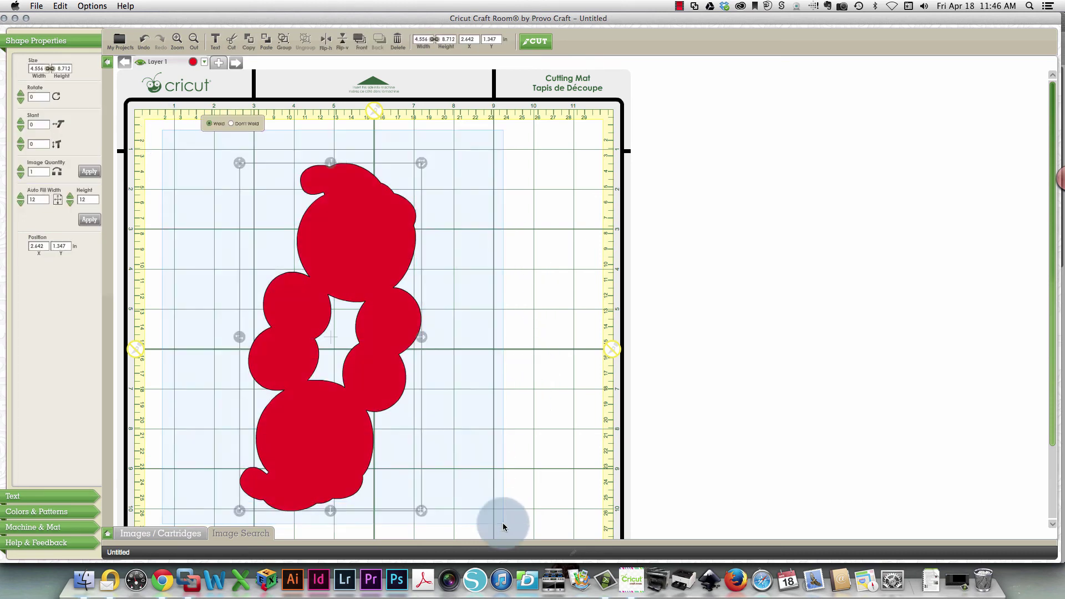
{"action": "left_click", "coordinate": [334, 438]}
{"action": "left_click_drag", "start_coordinate": [334, 438], "coordinate": [240, 413]}
{"action": "left_click_drag", "start_coordinate": [240, 414], "coordinate": [237, 411]}
{"action": "left_click", "coordinate": [507, 395]}
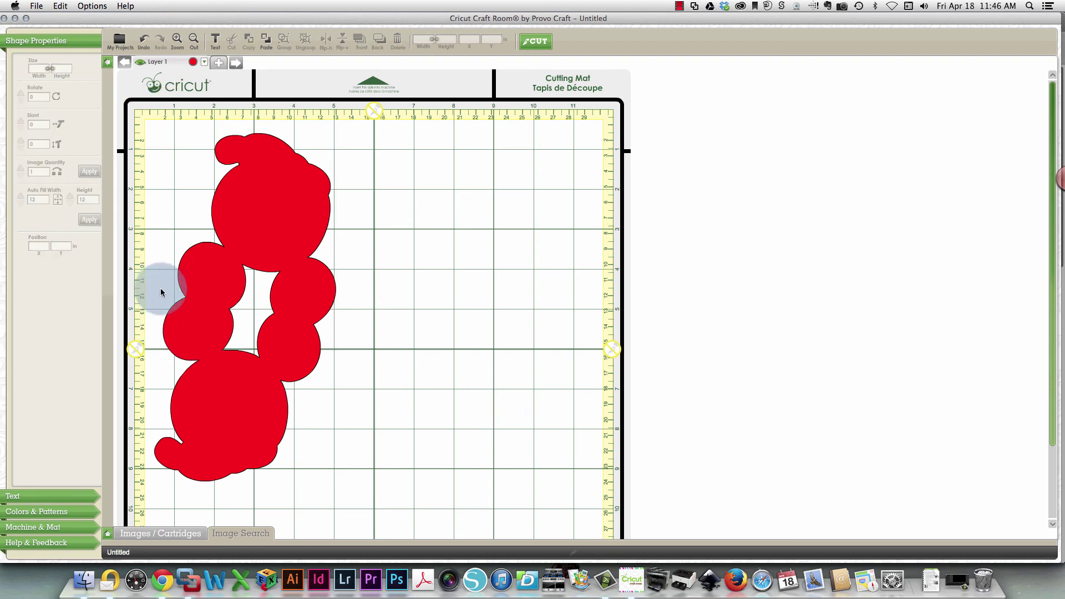
{"action": "left_click", "coordinate": [226, 313]}
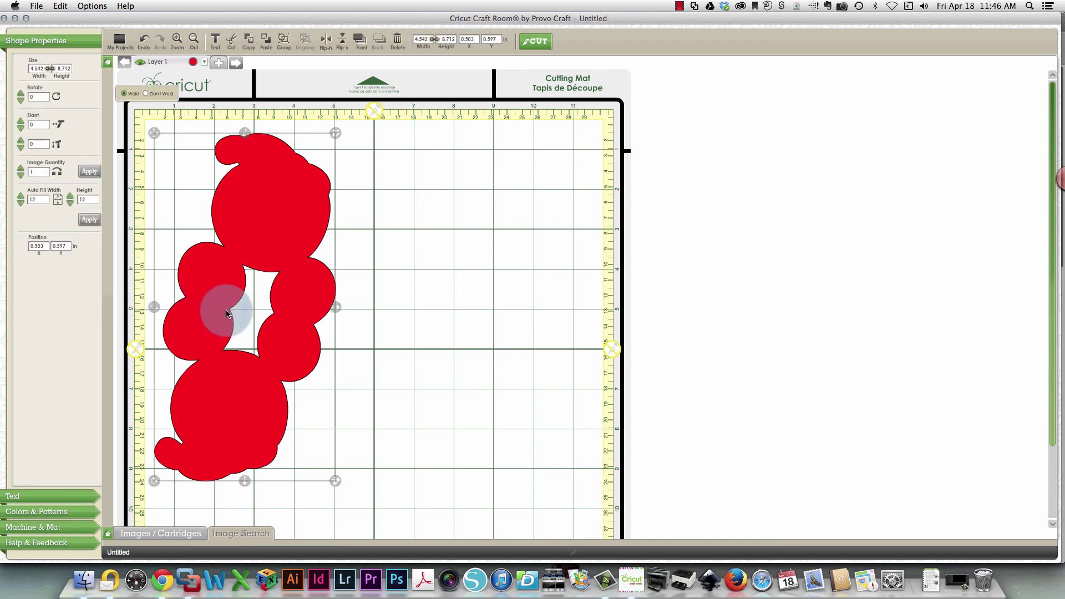
{"action": "left_click", "coordinate": [407, 294]}
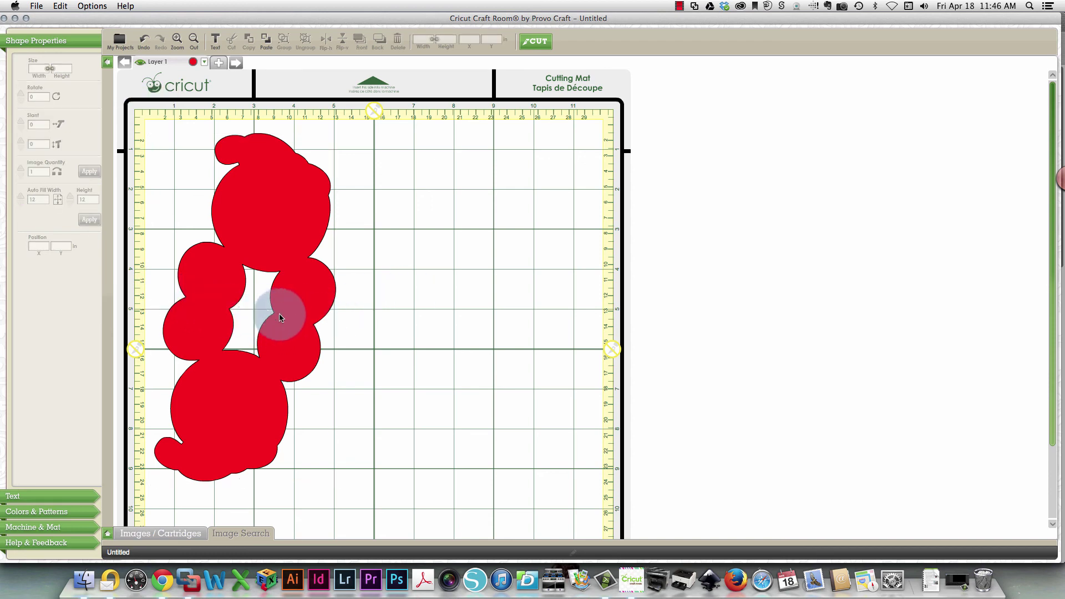